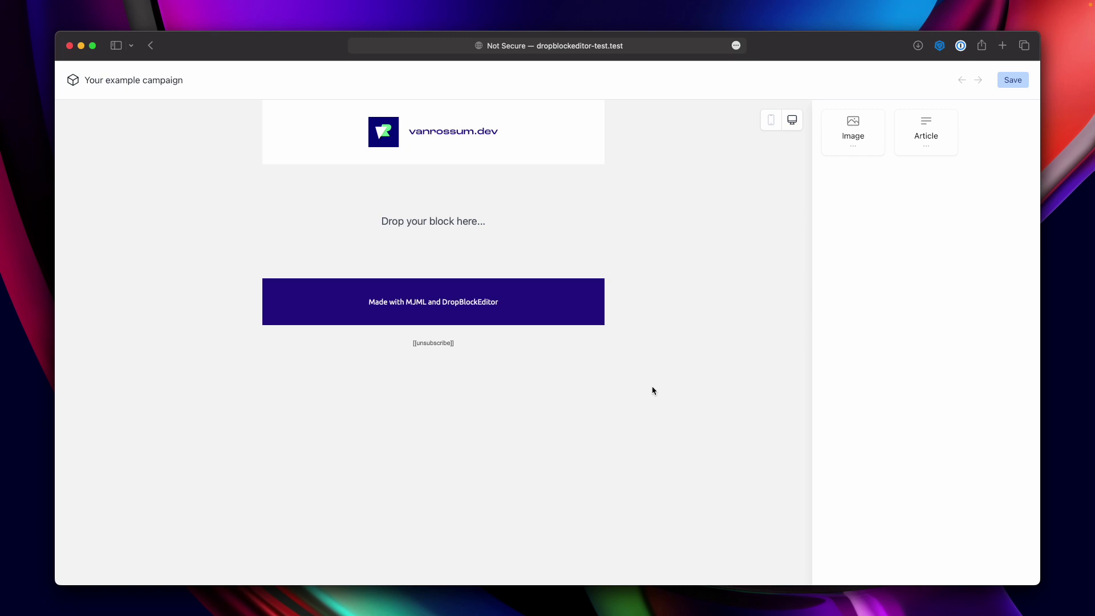
- Visit the mjml.io website in a new tab, highlight its headline, then close the tab
key(super+t)
text(mjml.io)
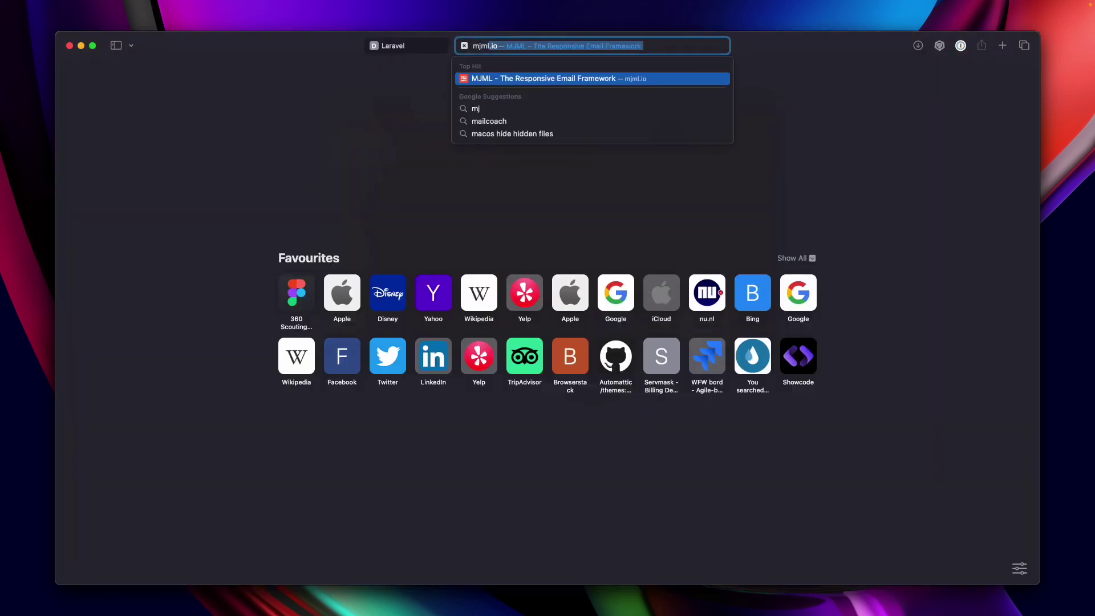
key(Return)
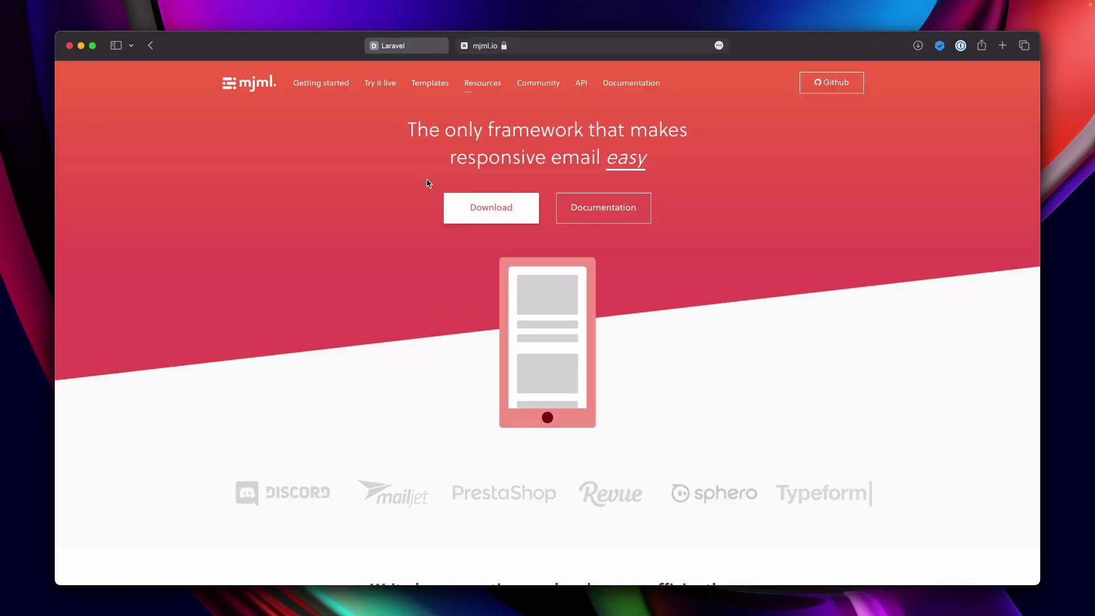
drag(449, 164, 529, 169)
key(super+w)
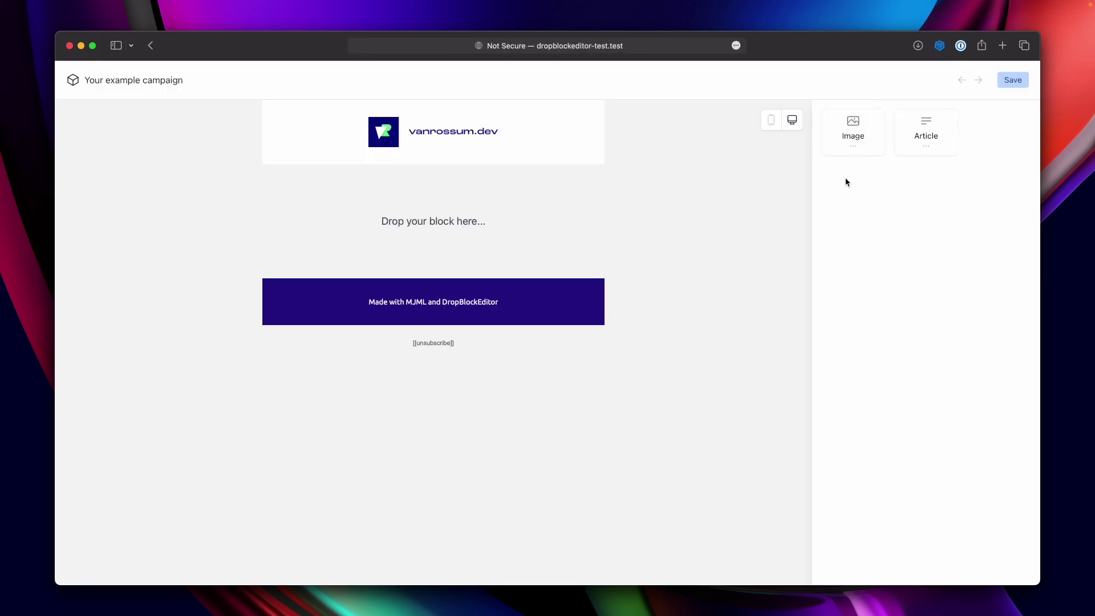
- Drop an Image block into the empty email and position an Article block above it
drag(854, 130, 553, 208)
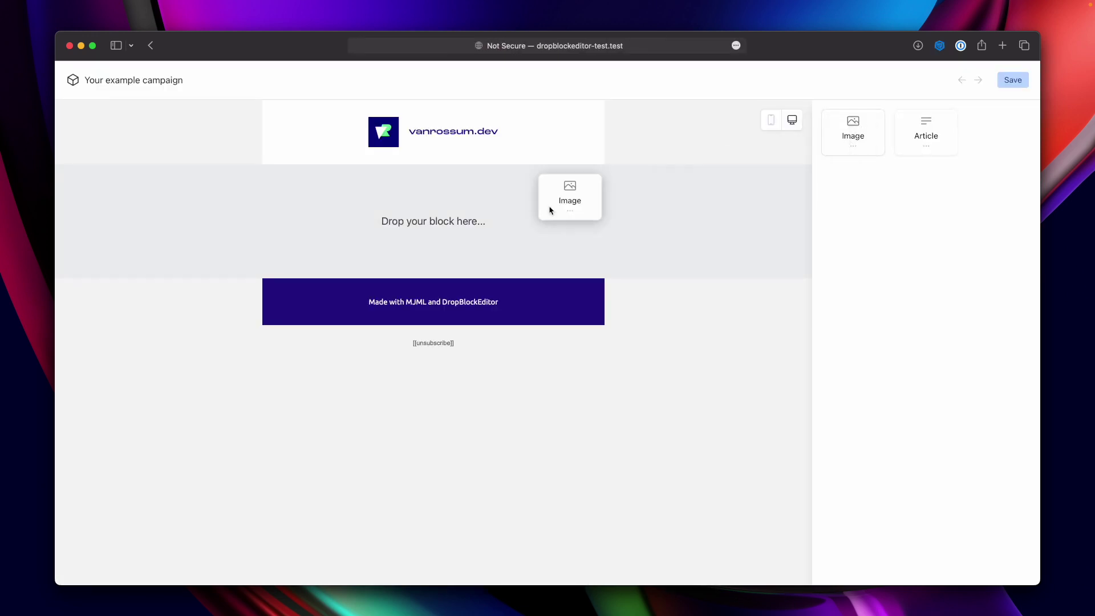
drag(926, 131, 527, 209)
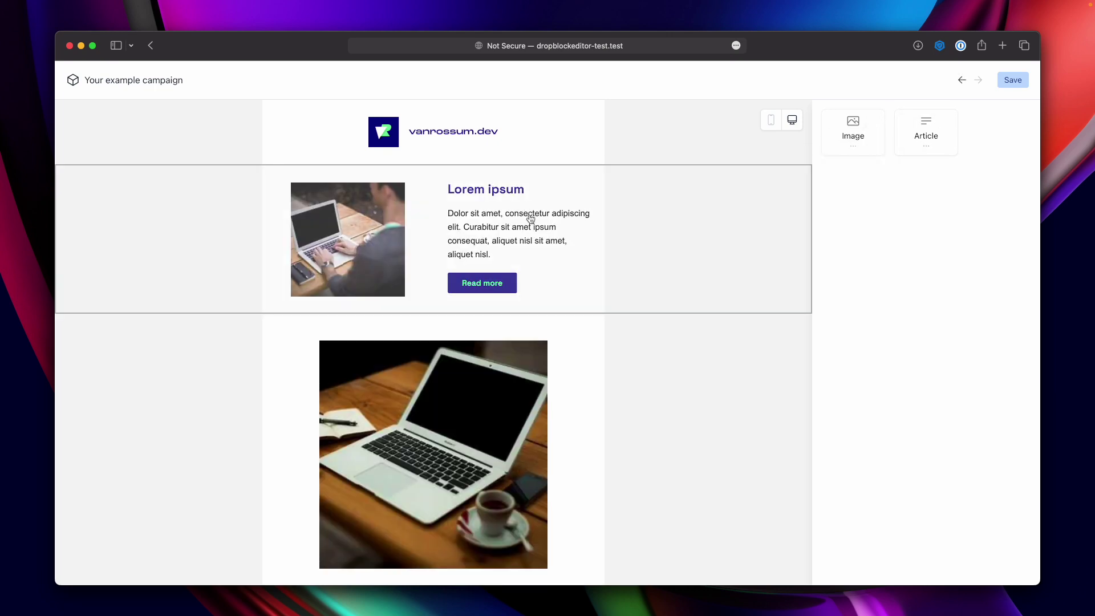
mouse_move(529, 227)
mouse_down()
mouse_move(509, 418)
mouse_move(523, 466)
mouse_move(527, 256)
mouse_up()
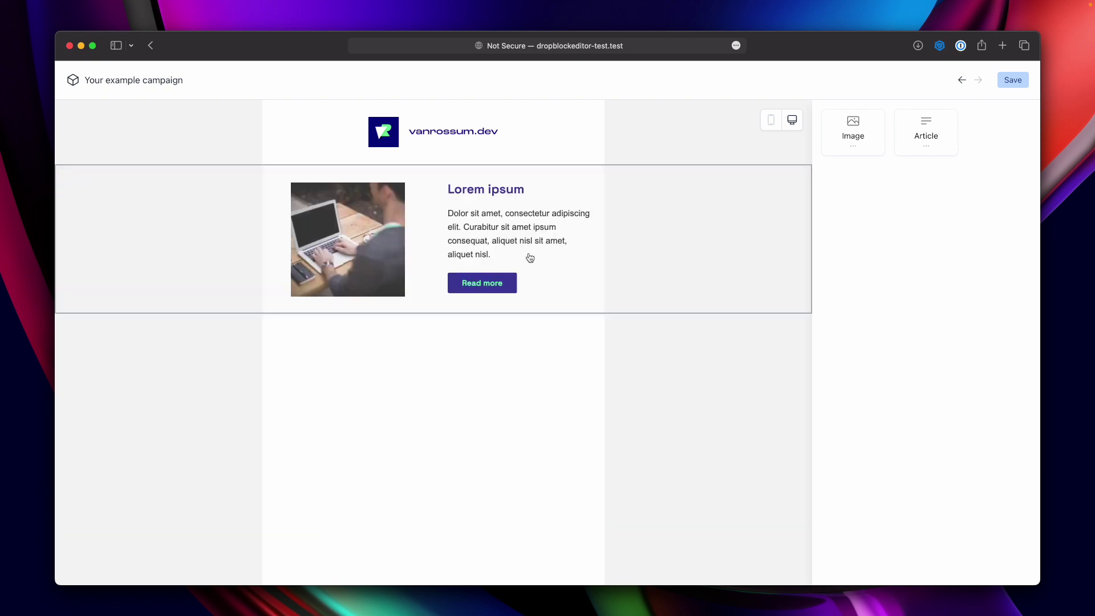
- Rename the Article block's title from 'Lorem ipsum' to 'Another title', then return to the block list
click(524, 241)
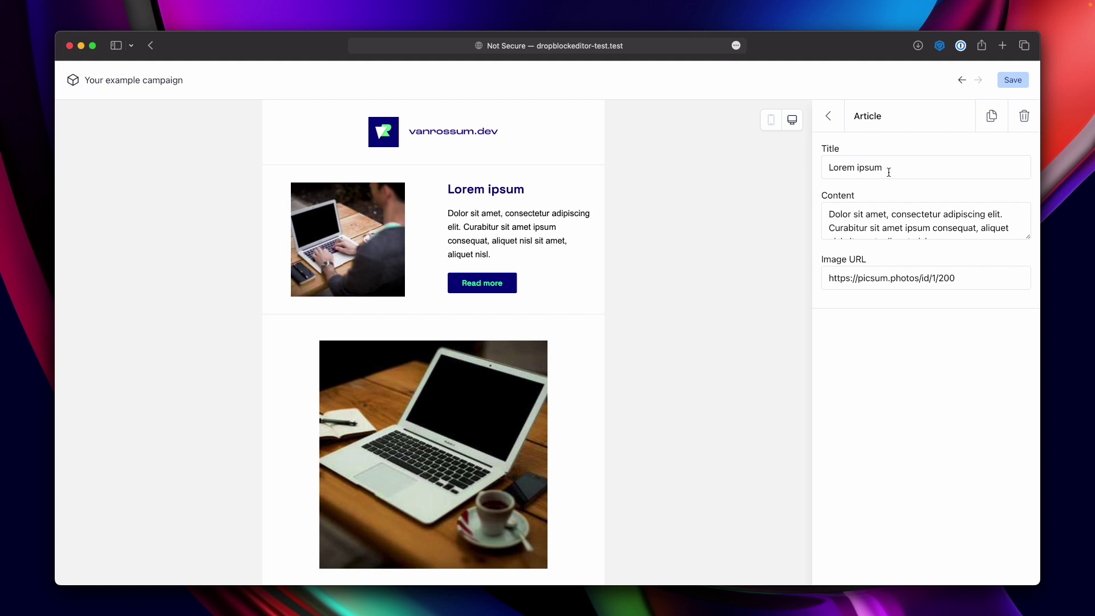
drag(893, 168, 789, 173)
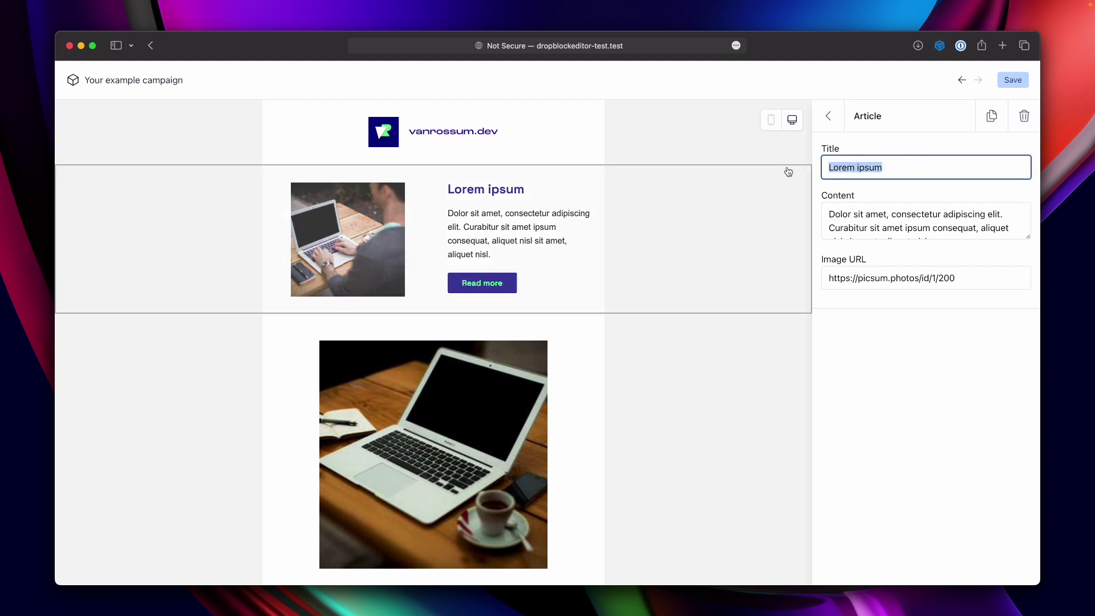
text(Another title)
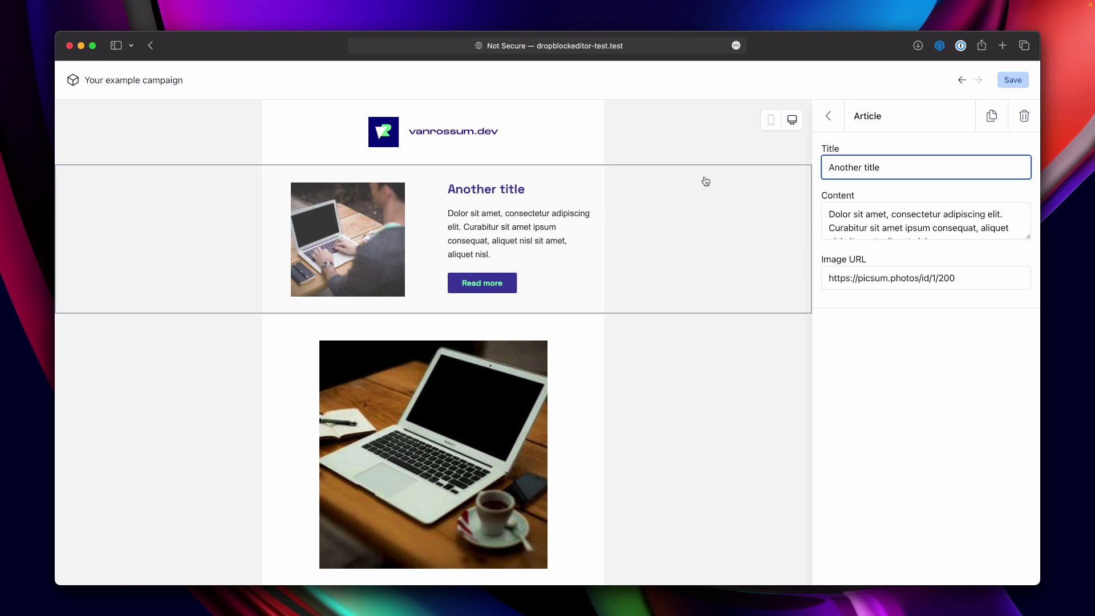
click(825, 126)
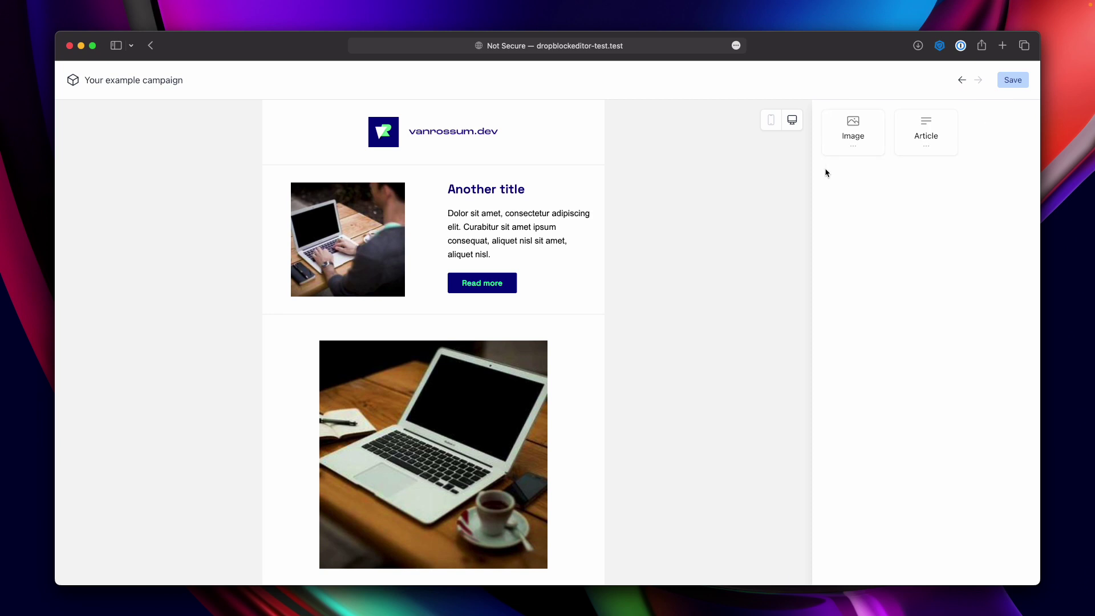
- Run 'php artisan dropblockeditor:make Button --with-edit-component' in the VS Code terminal
key(super+Tab)
key(super+Tab)
key(super+Tab)
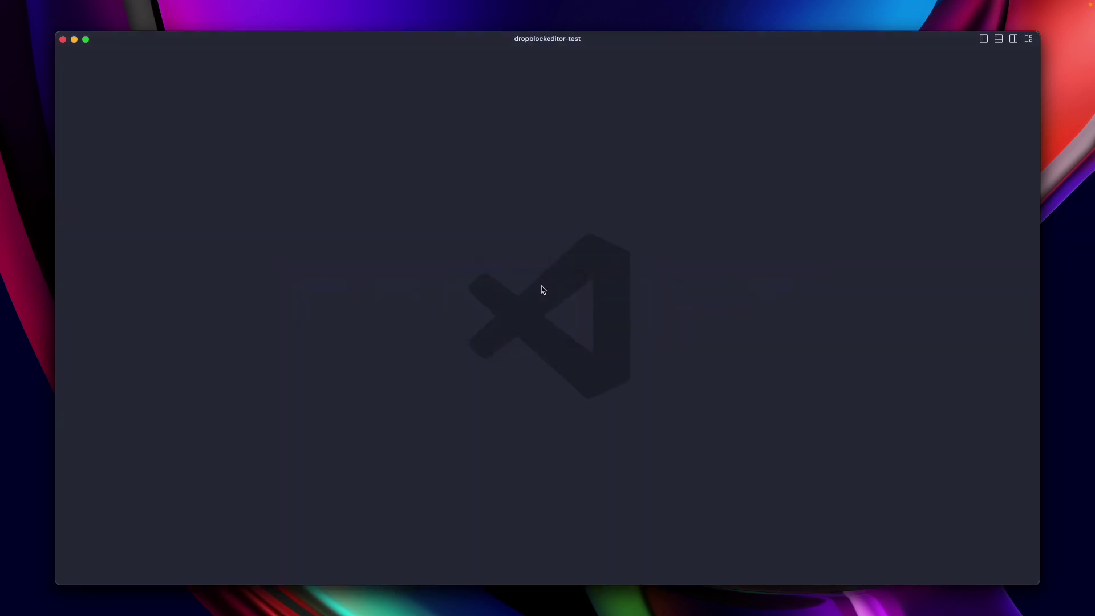
key(ctrl+grave)
key(Up)
key(alt+Left)
key(alt+Left)
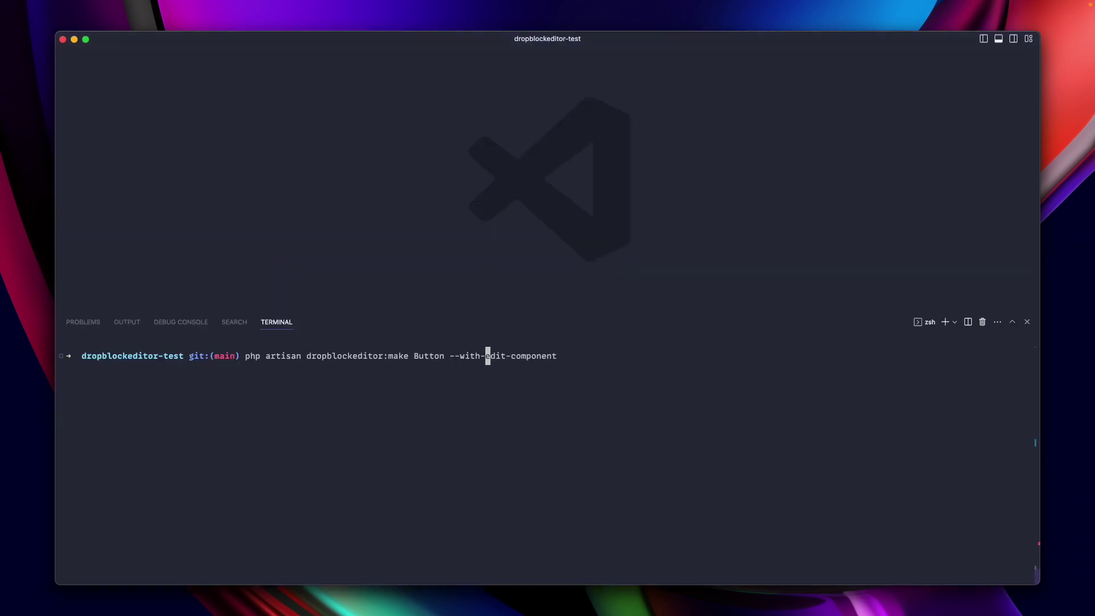
key(alt+Left)
key(alt+Left)
key(Return)
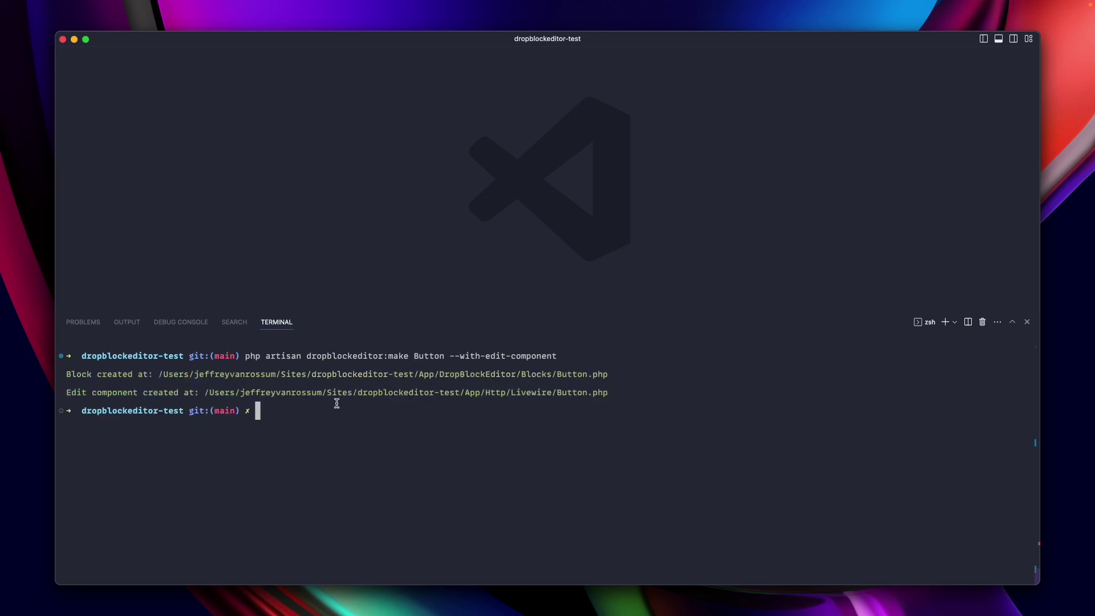
- Show the two generated Button.php files side by side with the terminal hidden
super+click(355, 374)
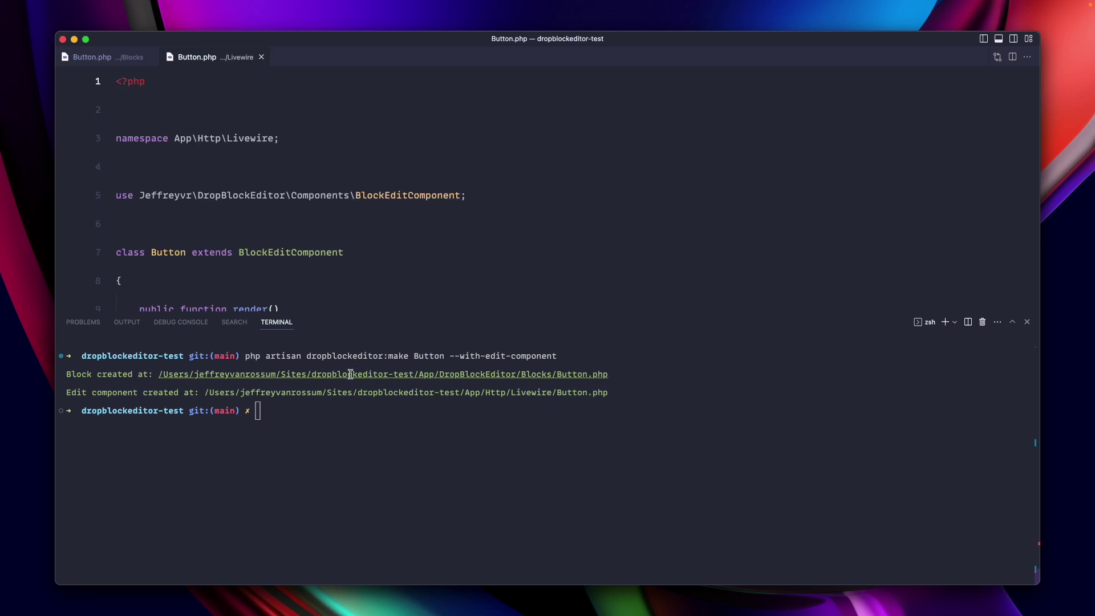
key(super+j)
key(ctrl+super+Right)
- Replace the placeholder div in Blocks/Button.php with indented mj-section, mj-column and mj-button markup
click(326, 377)
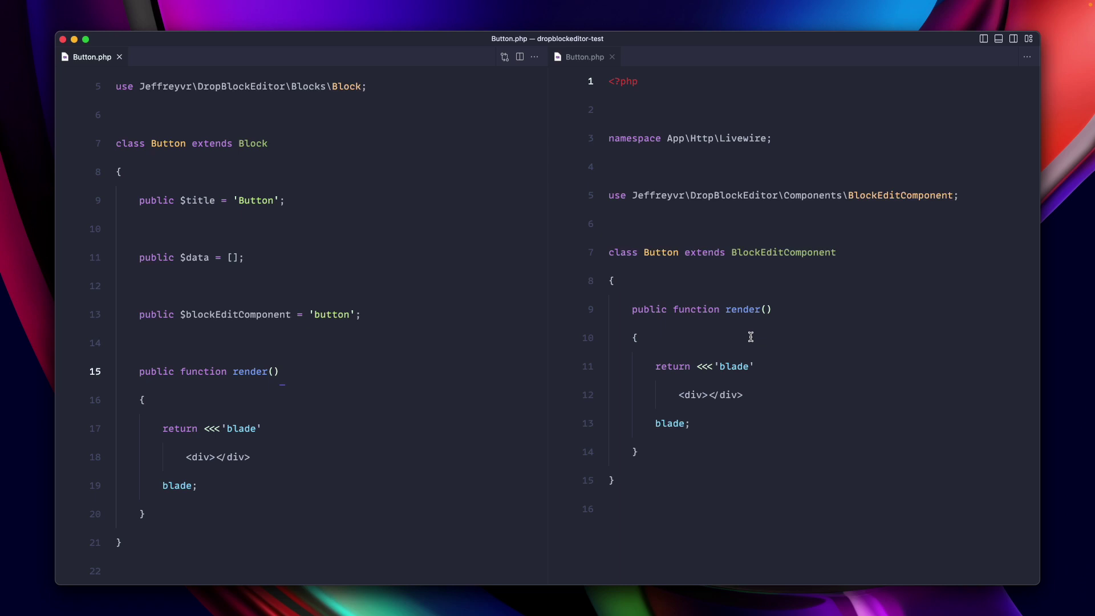
click(186, 459)
drag(186, 459, 280, 465)
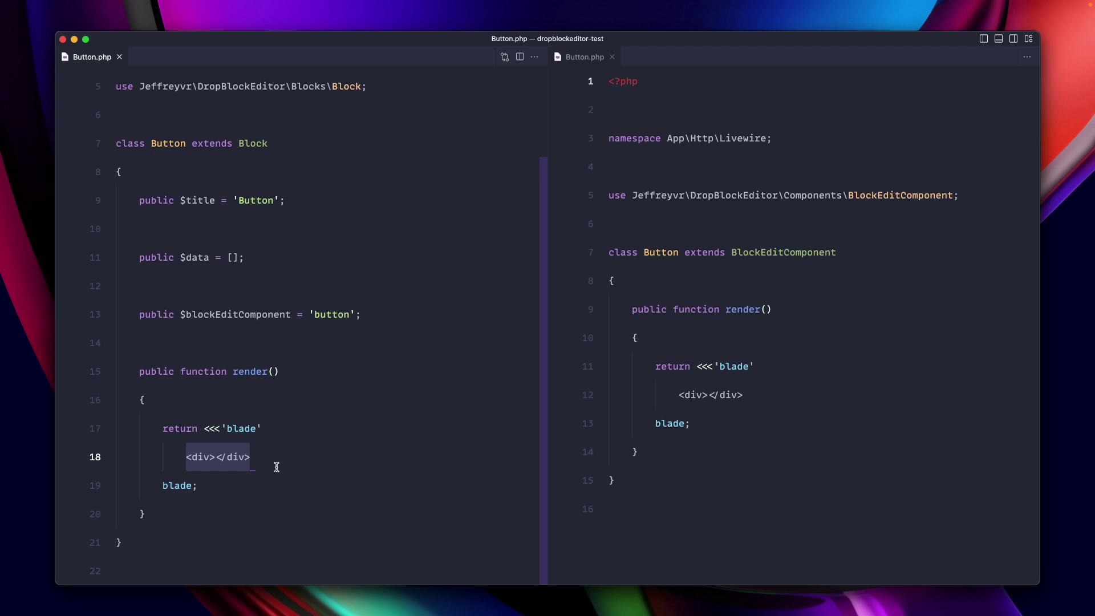
key(ctrl+v)
drag(176, 428, 268, 496)
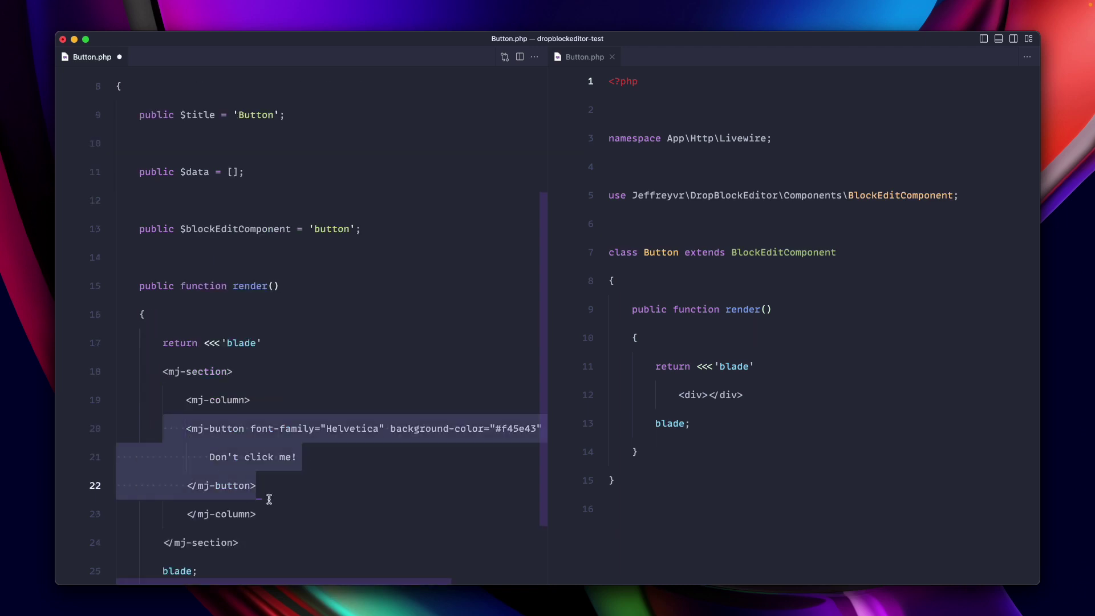
key(Tab)
click(341, 491)
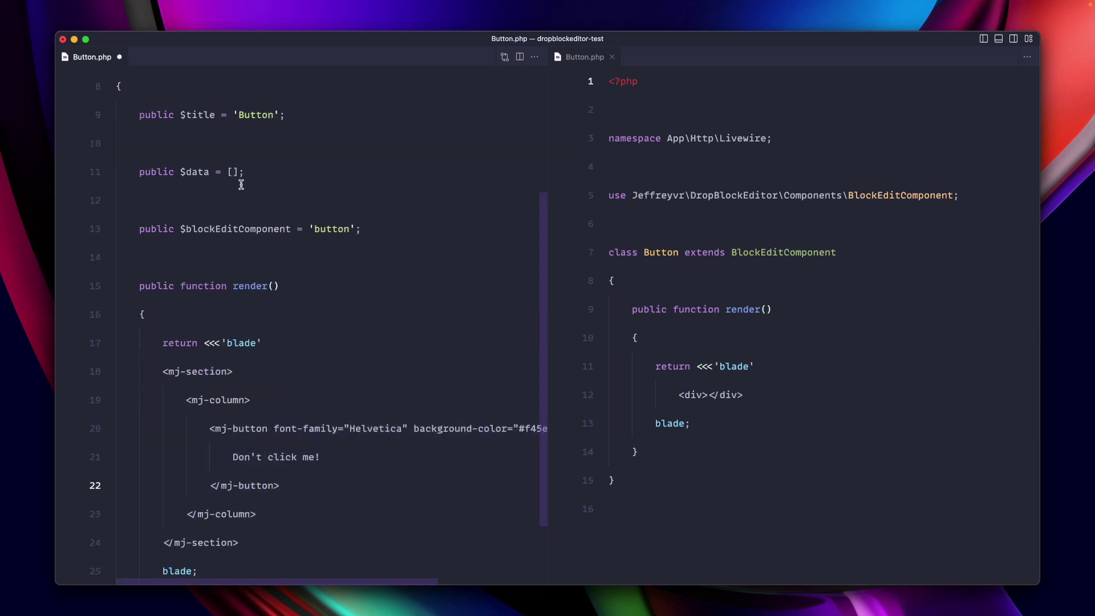
- Add 'title' => 'Button' to $data and replace "Don't click me!" with {{ $title }}
click(231, 171)
key(Return)
text(')
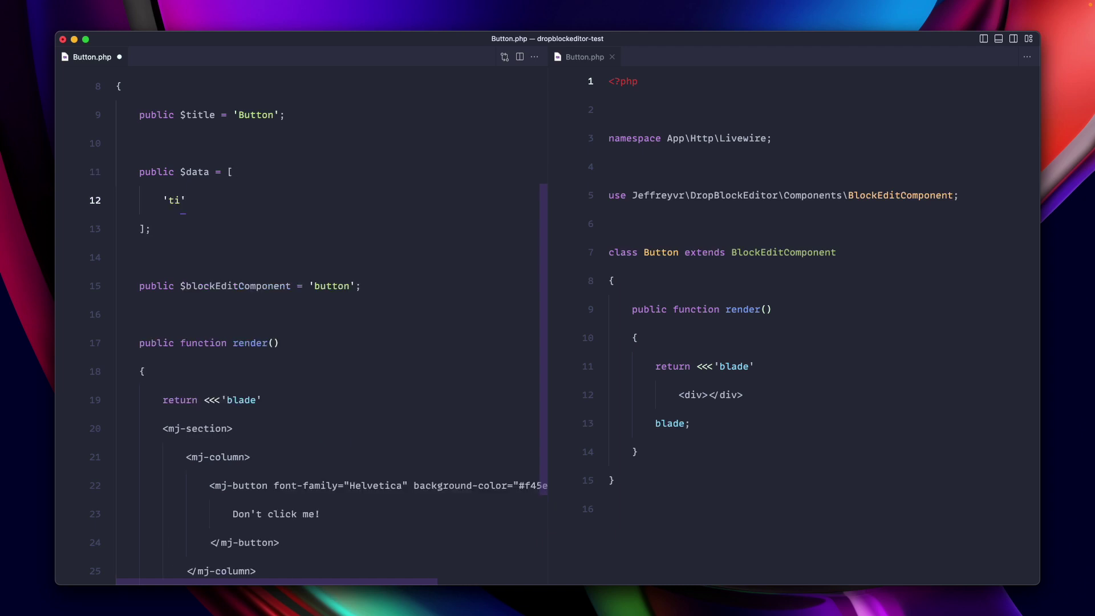
text(title' => 'Button)
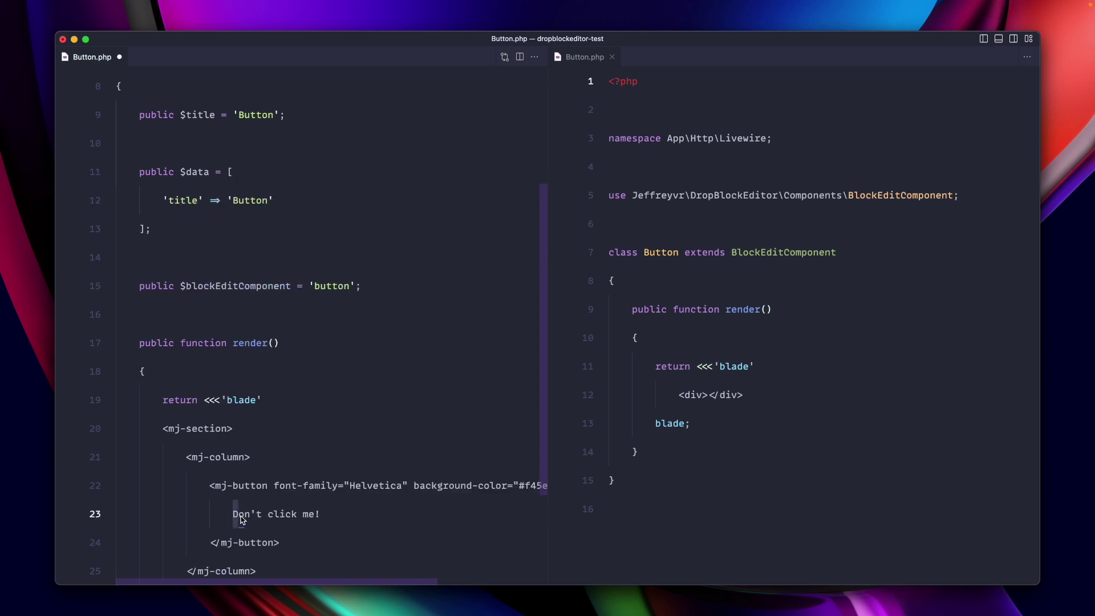
drag(233, 516, 331, 519)
key(BackSpace)
text({{ $t)
text(itle)
- Indent the pasted Title label and data.title input inside the wrapping div
mouse_move(690, 480)
mouse_down()
mouse_move(658, 409)
mouse_move(716, 469)
mouse_up()
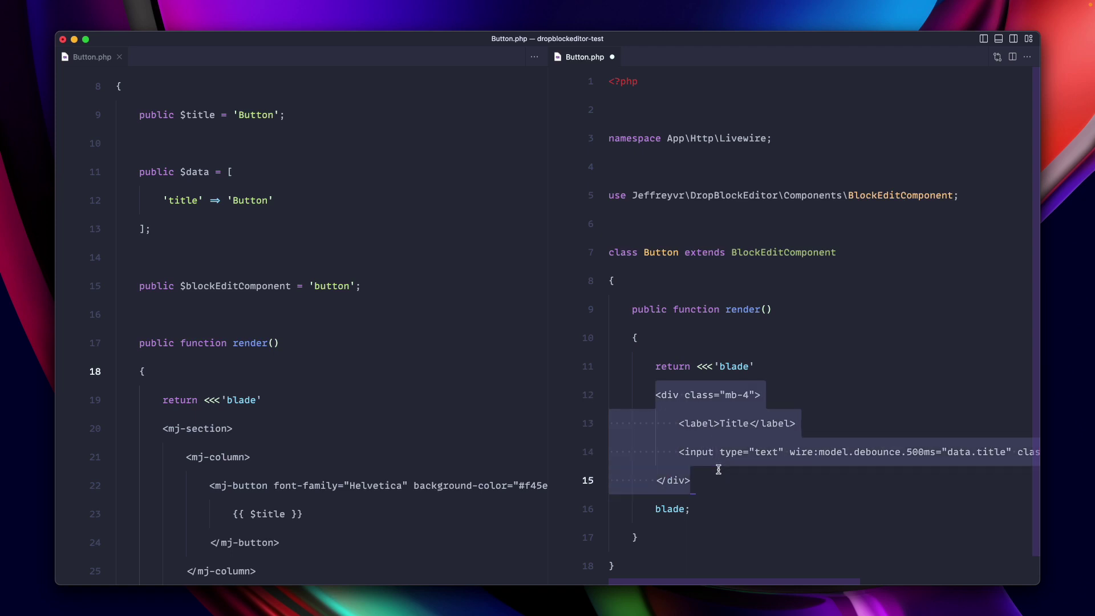
key(Tab)
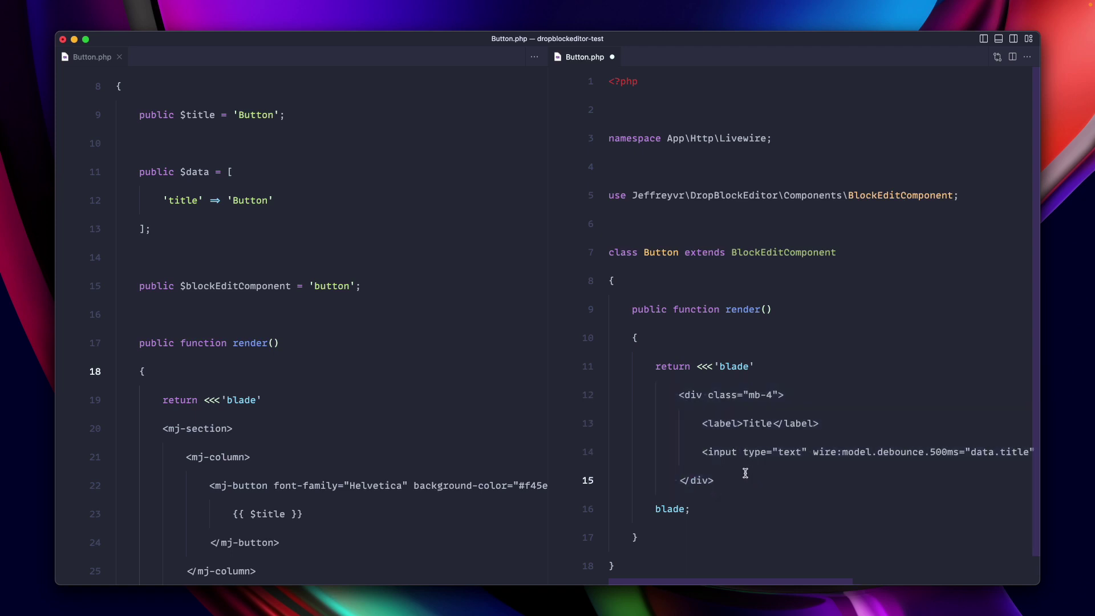
- Save the edit component and open the dropblockeditor.php config file
click(762, 423)
key(super+s)
click(789, 380)
key(super+p)
text(drop)
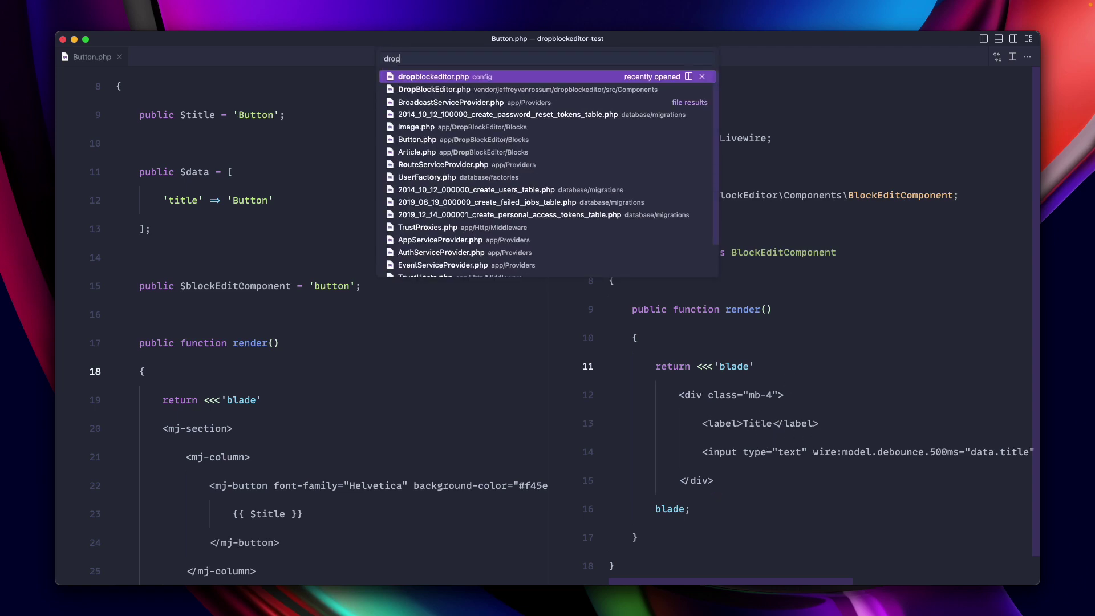
key(Return)
scroll(782, 387, down, 3)
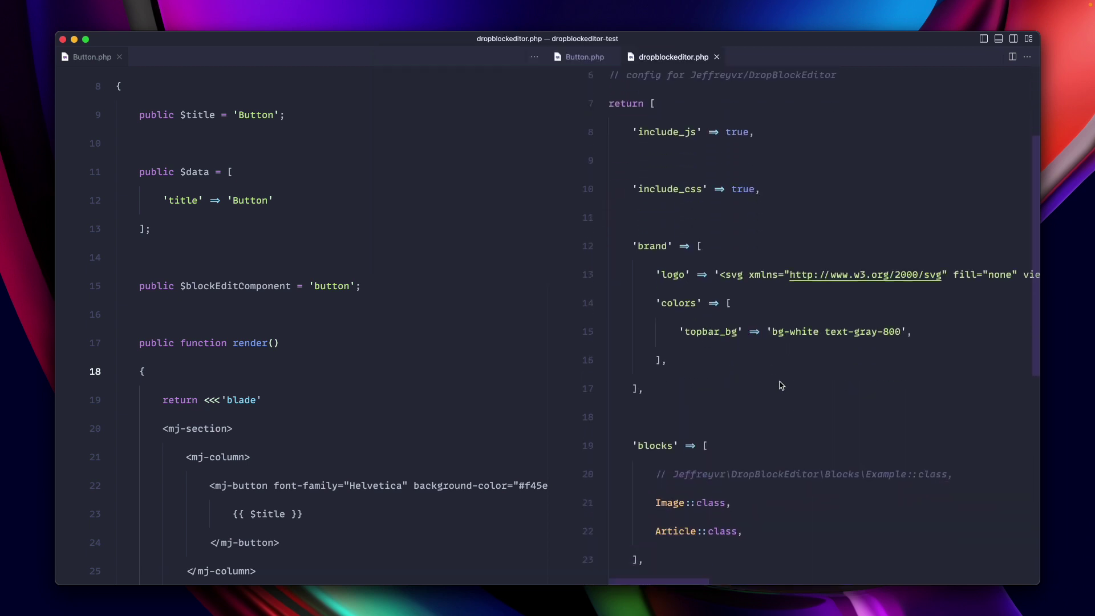
scroll(781, 388, down, 5)
- Add Button::class to the config's blocks list and import the DropBlockEditor Blocks Button class
click(770, 406)
key(Return)
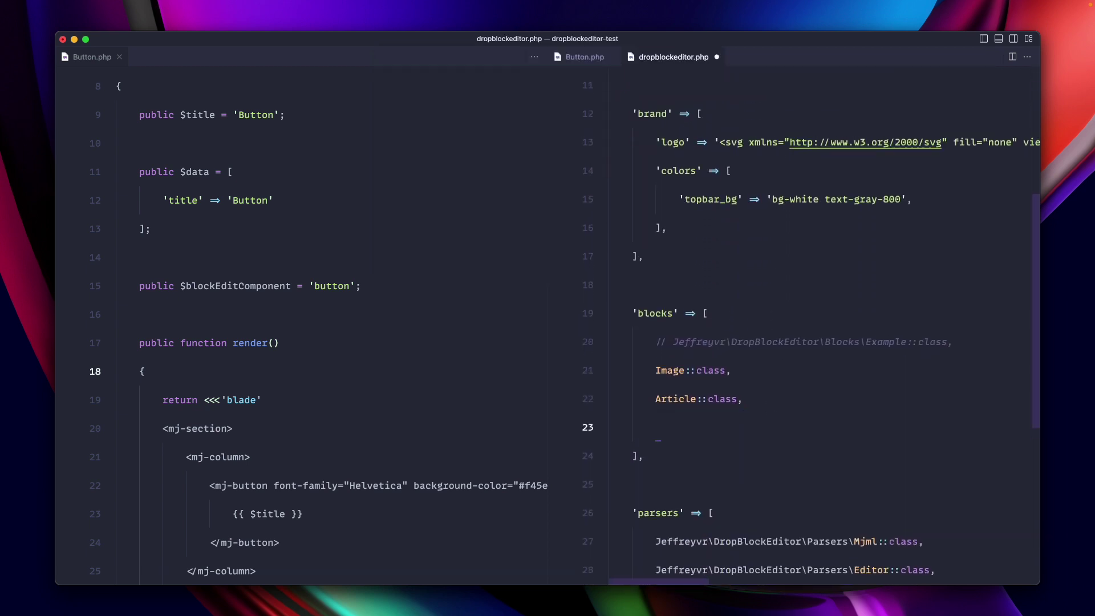
text(Button::)
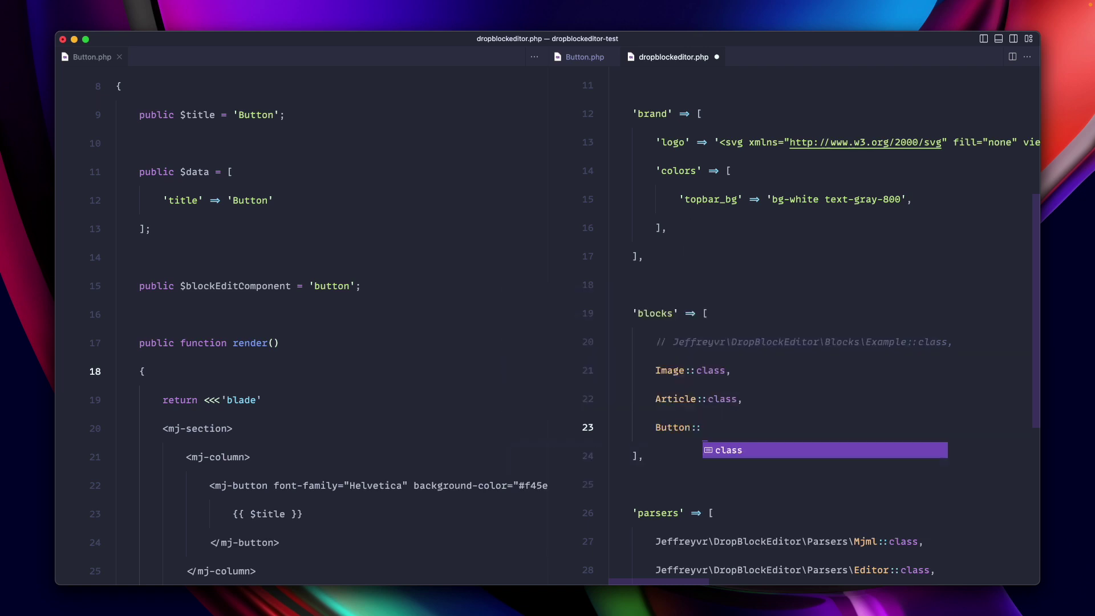
text(class)
click(685, 429)
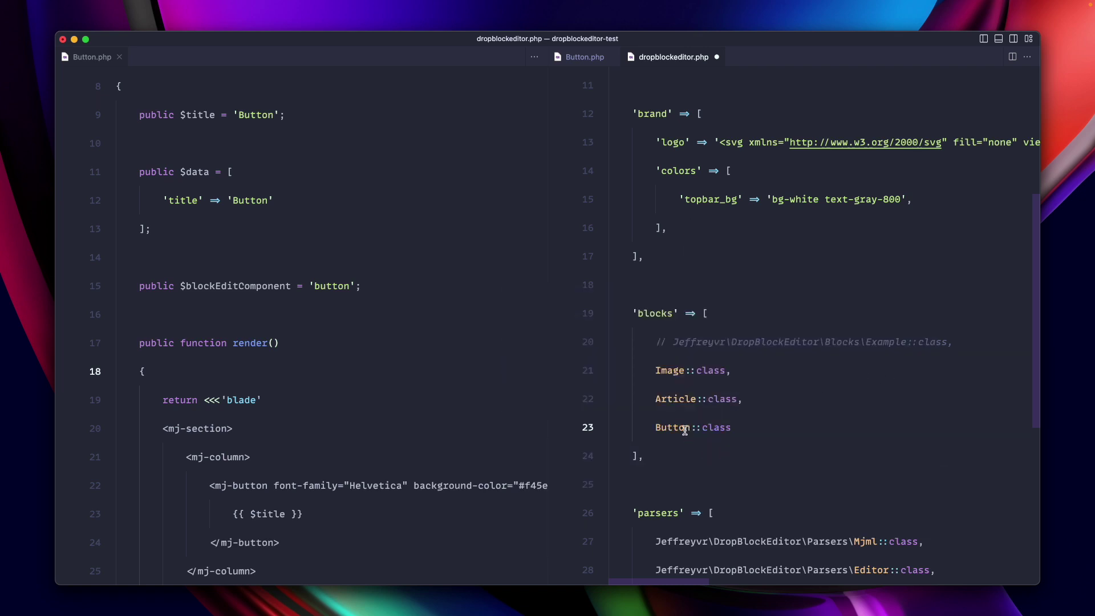
key(ctrl+alt+i)
key(Down)
key(Return)
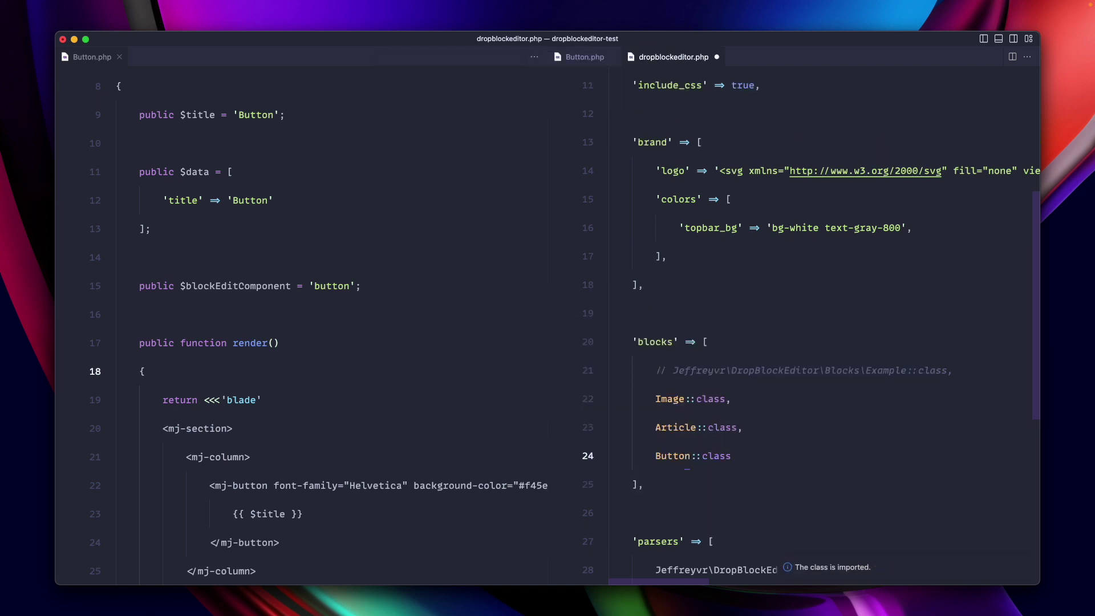
- Paste an SVG icon into a new $icon property in Button.php, then reload the campaign editor
key(super+Tab)
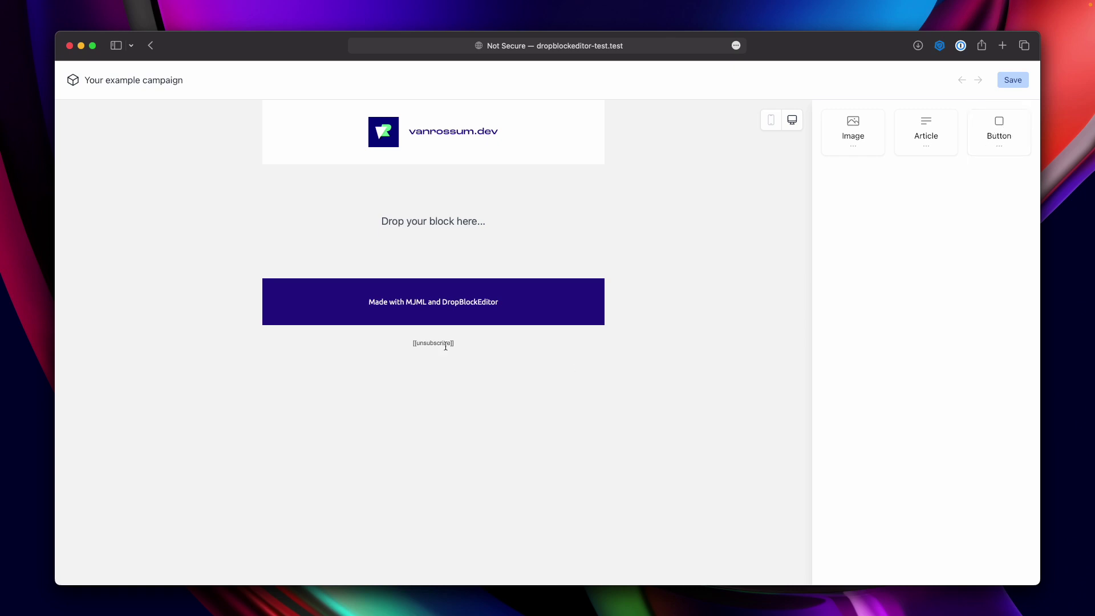
key(super+Tab)
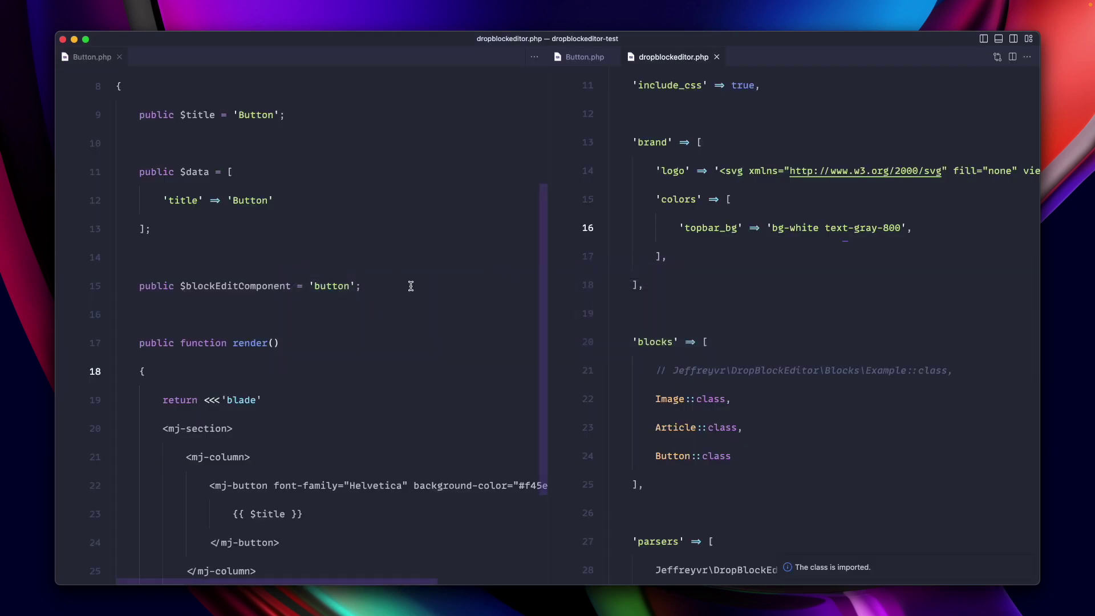
click(411, 286)
key(Return)
key(Return)
text(public $i)
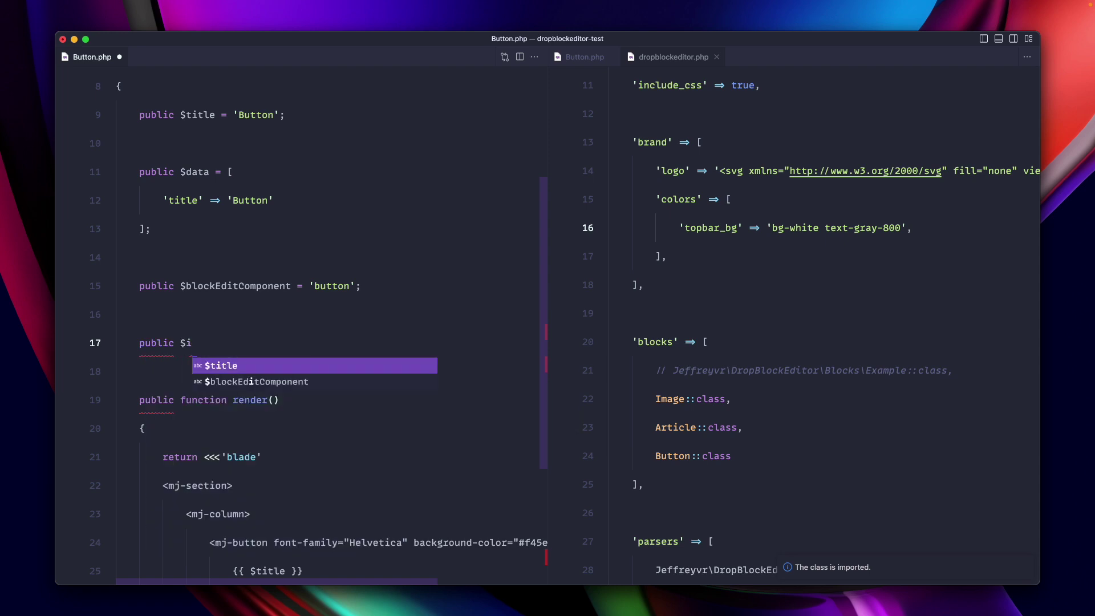
text(con = '<svg x)
key(super+v)
key(super+Tab)
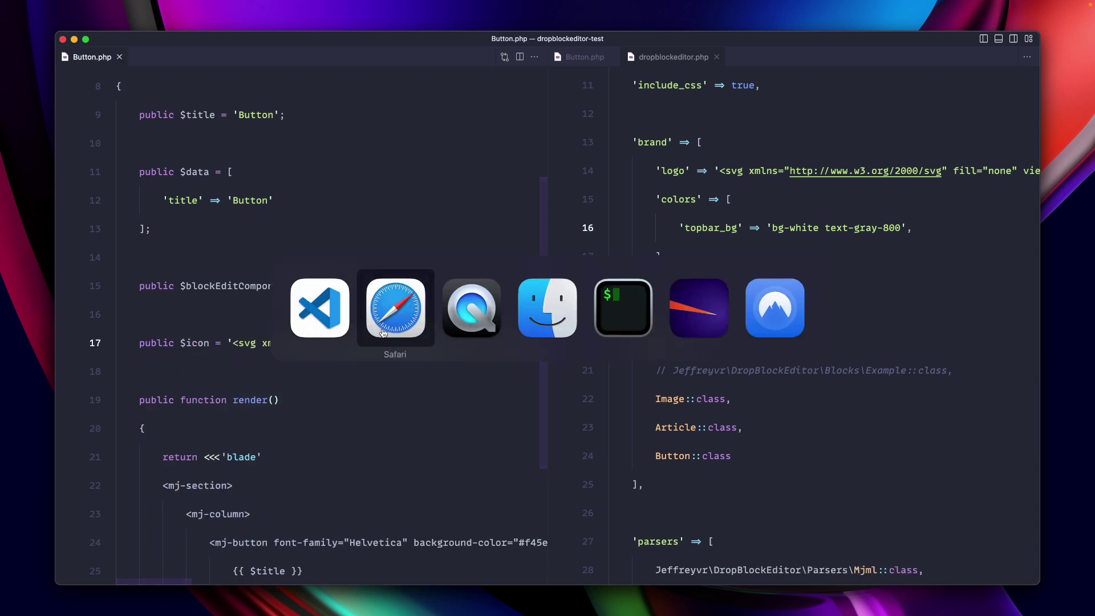
key(super+r)
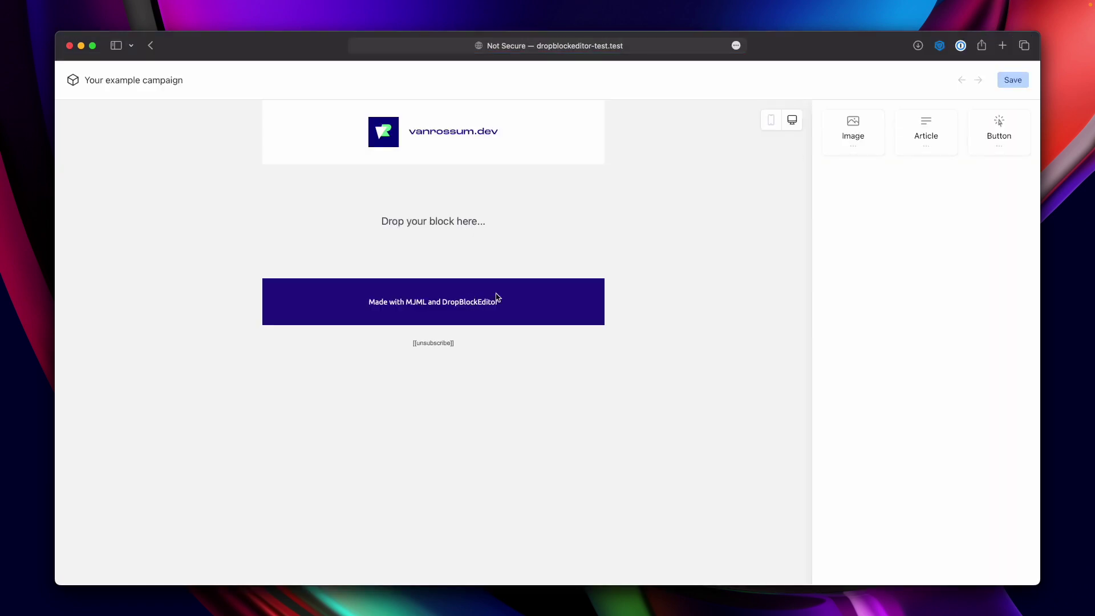
- Drop a Button block into the email's drop area and change its title to 'Click me!'
drag(999, 130, 550, 205)
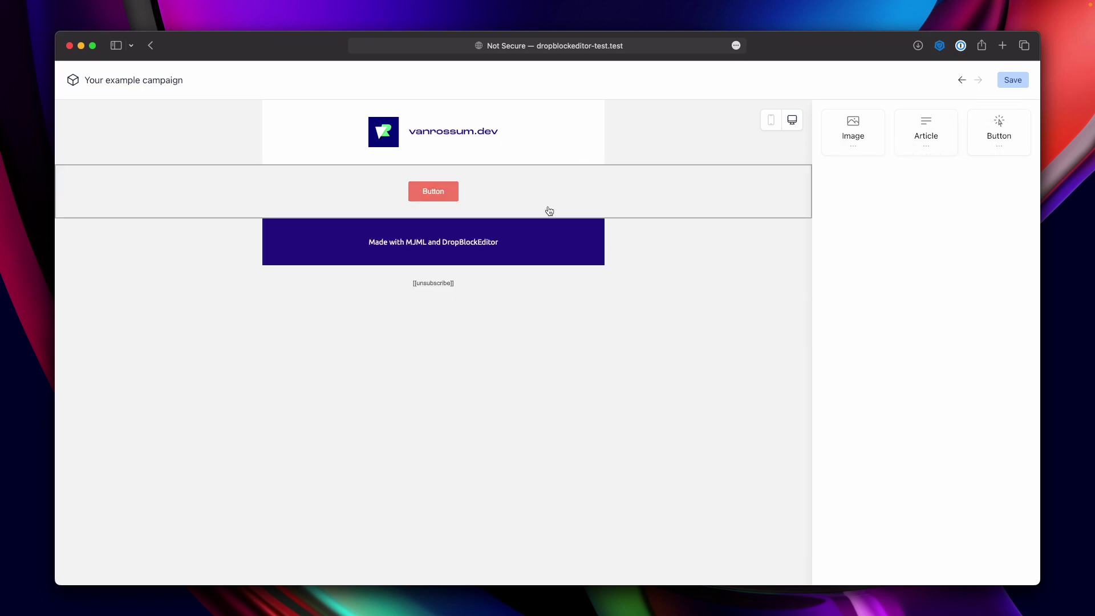
click(548, 210)
click(886, 167)
key(super+a)
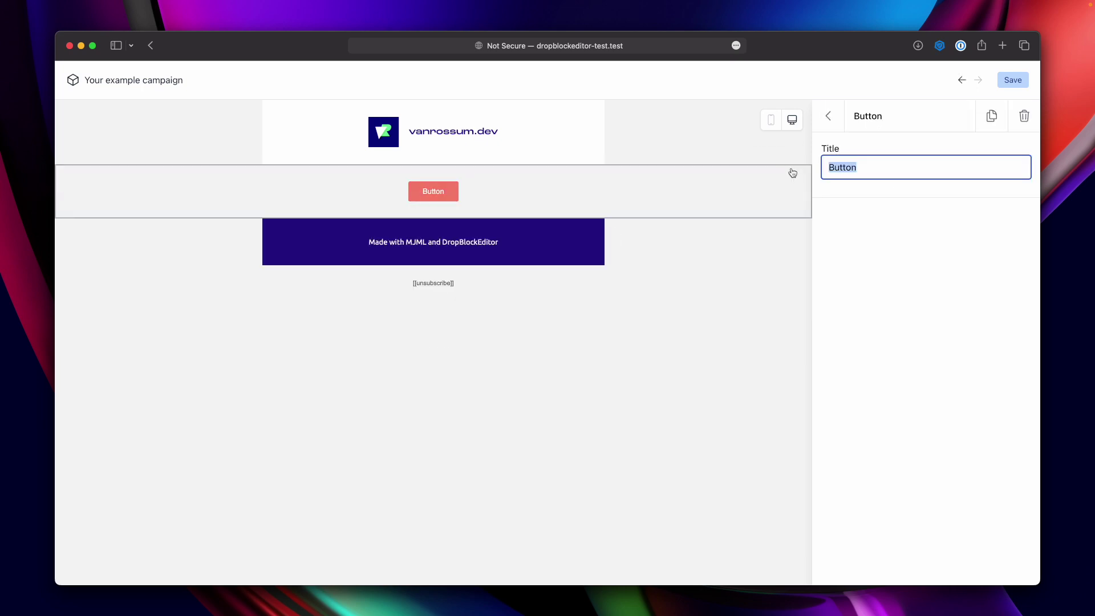
text(Co)
text(ick me!)
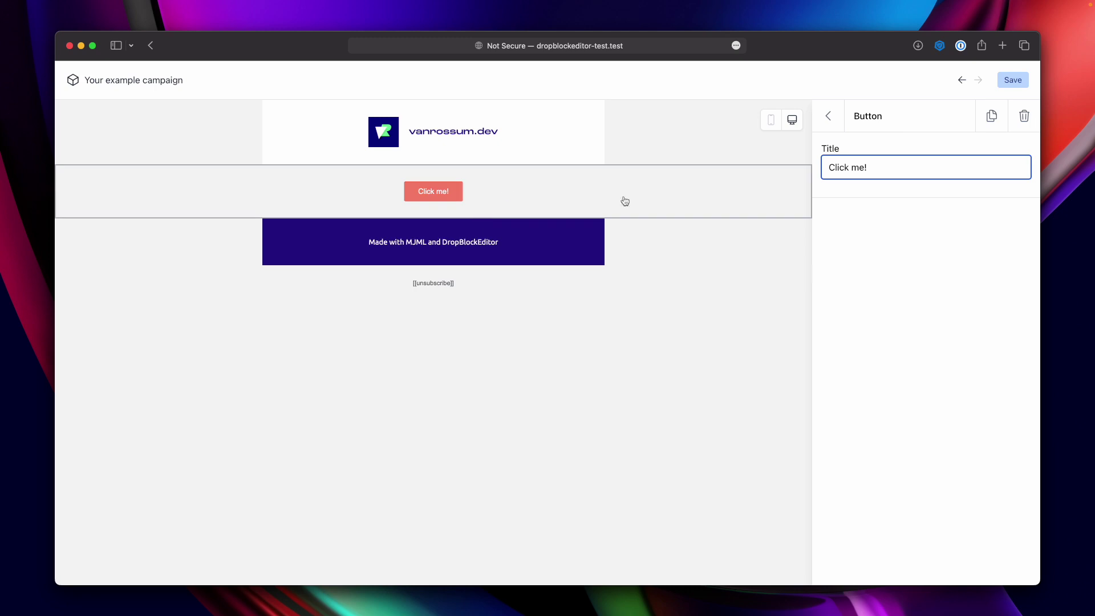
click(850, 243)
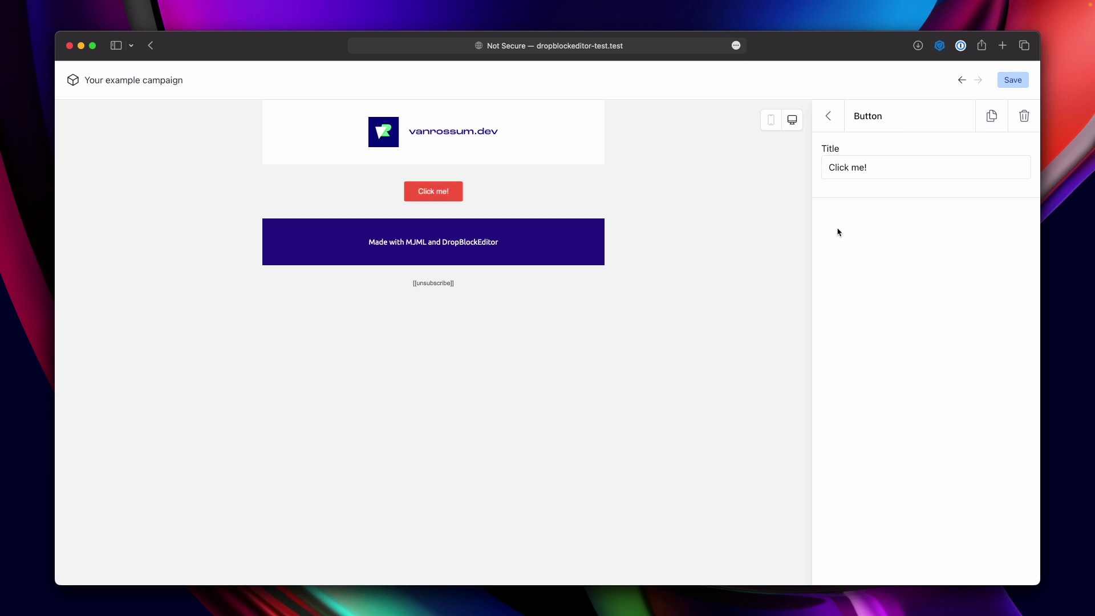
- Duplicate the 'Click me!' button block, then delete the duplicate
click(991, 118)
click(1021, 120)
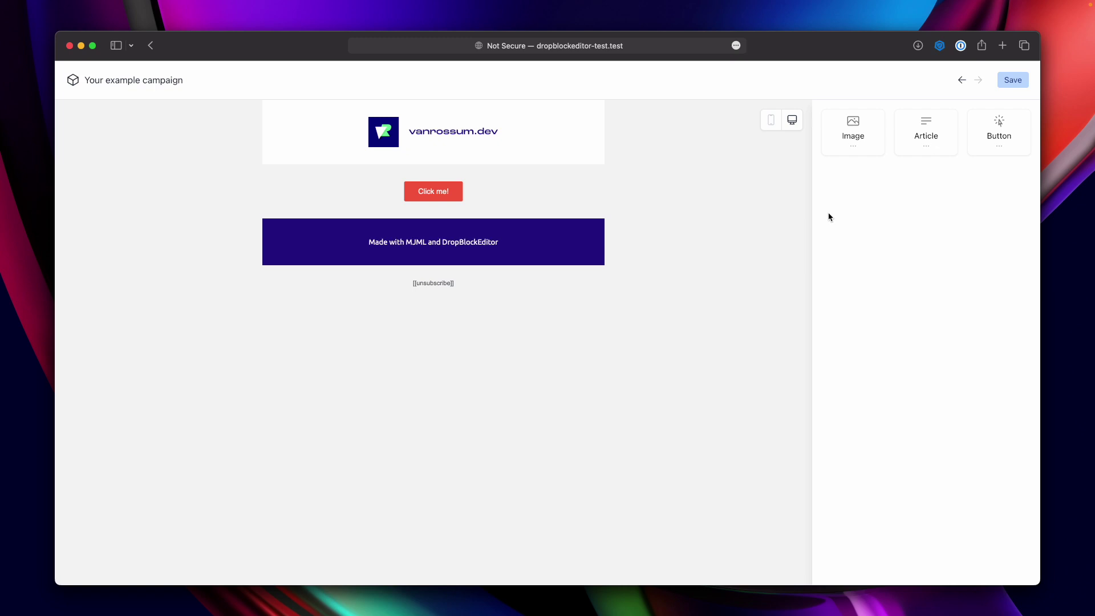
- Add an Image block above the 'Click me!' button and upload alternative-image.png as its picture
drag(840, 140, 503, 190)
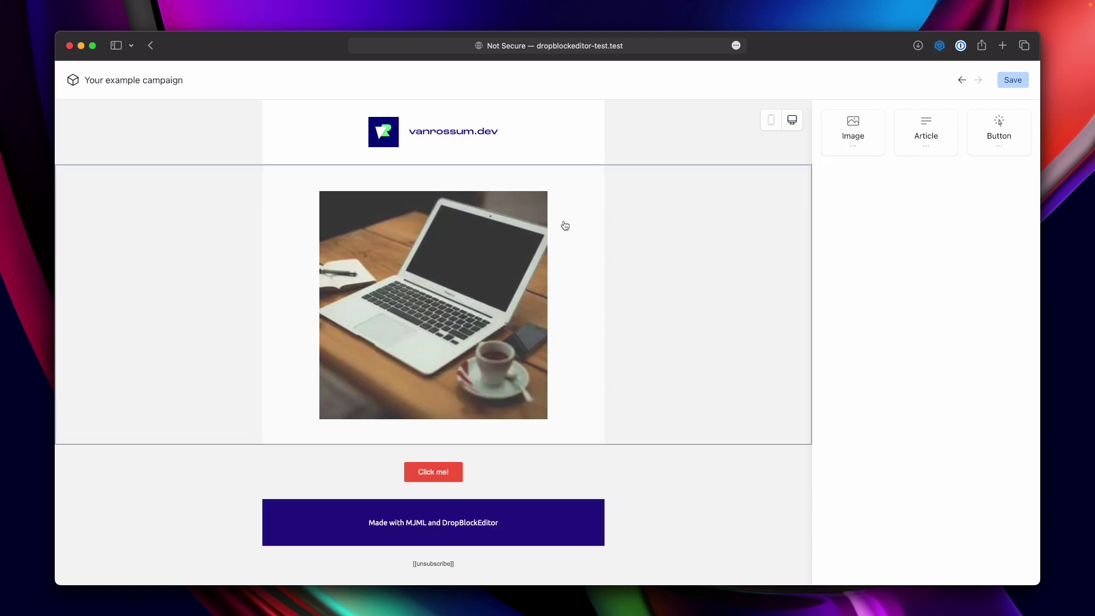
click(567, 226)
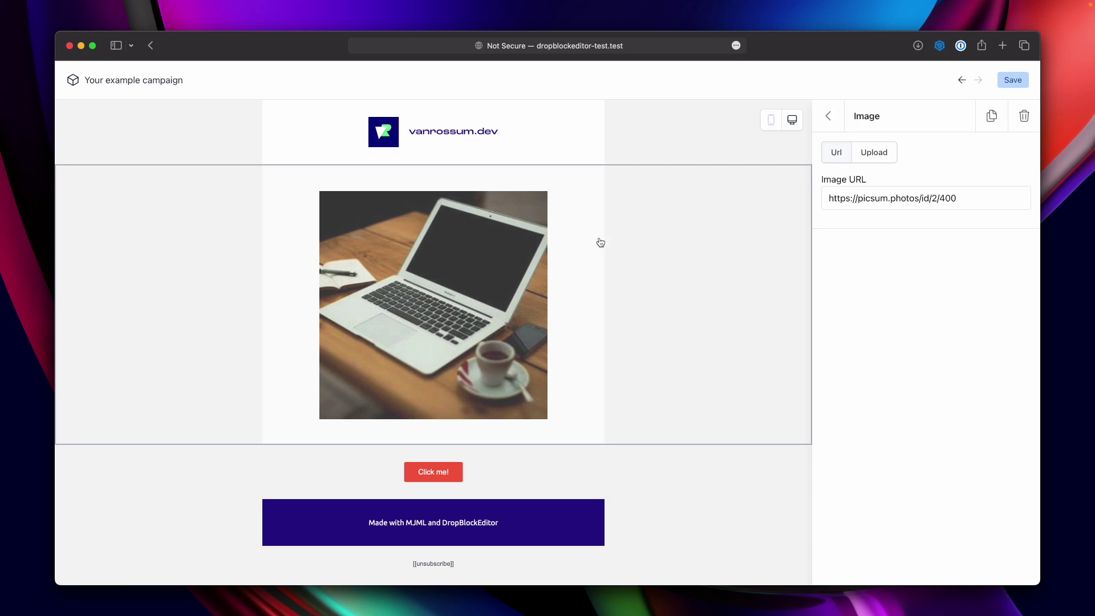
click(874, 154)
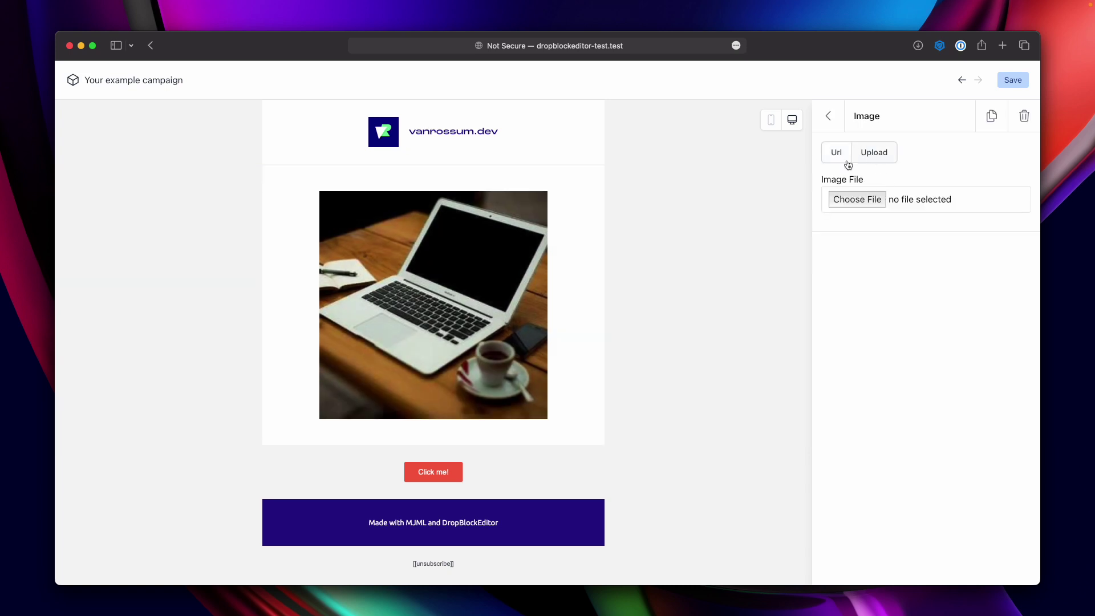
click(854, 204)
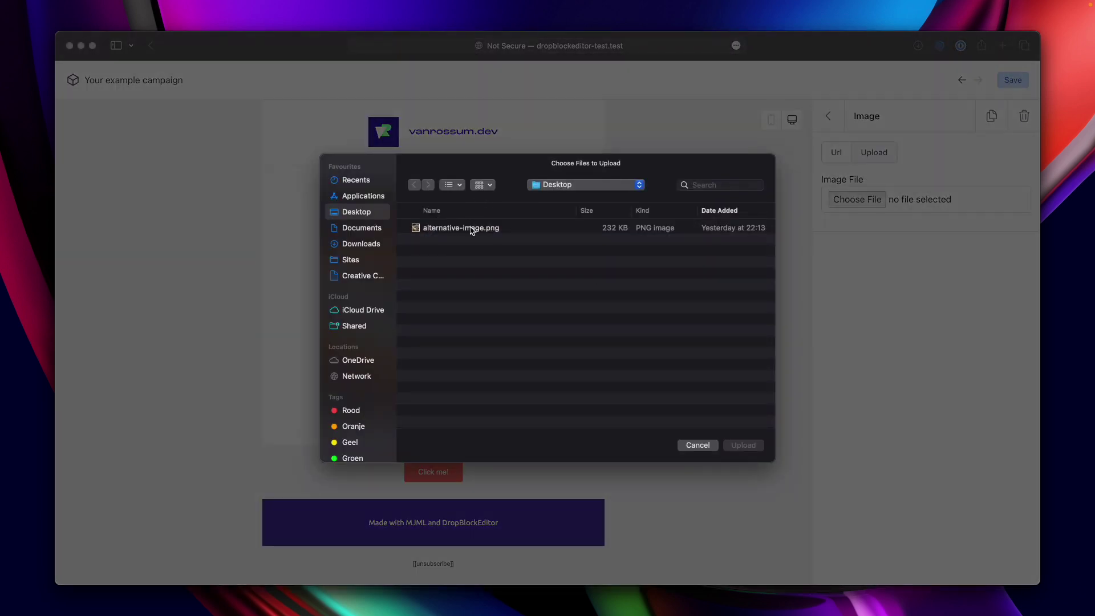
double_click(470, 230)
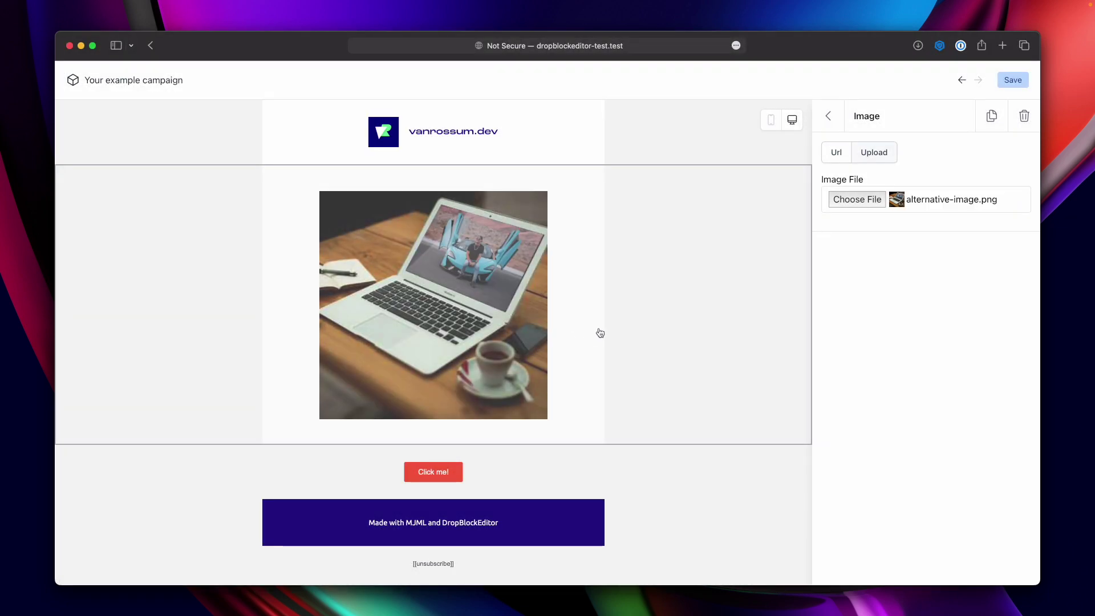